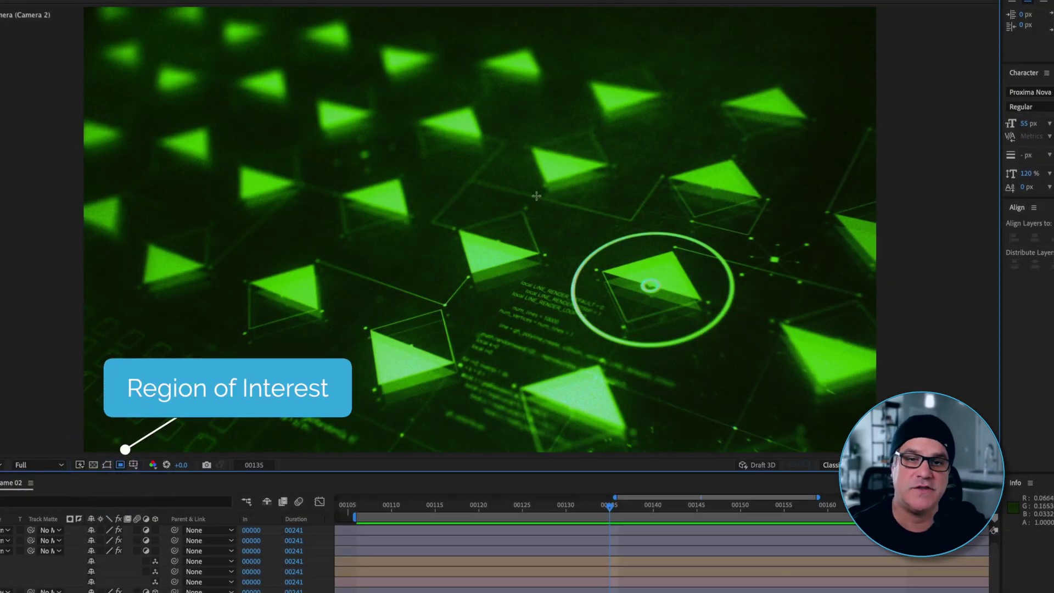
Draw a region-of-interest box around the circled triangle and scrub back to an earlier frame.
{"action": "left_click_drag", "start_coordinate": [522, 195], "coordinate": [732, 346]}
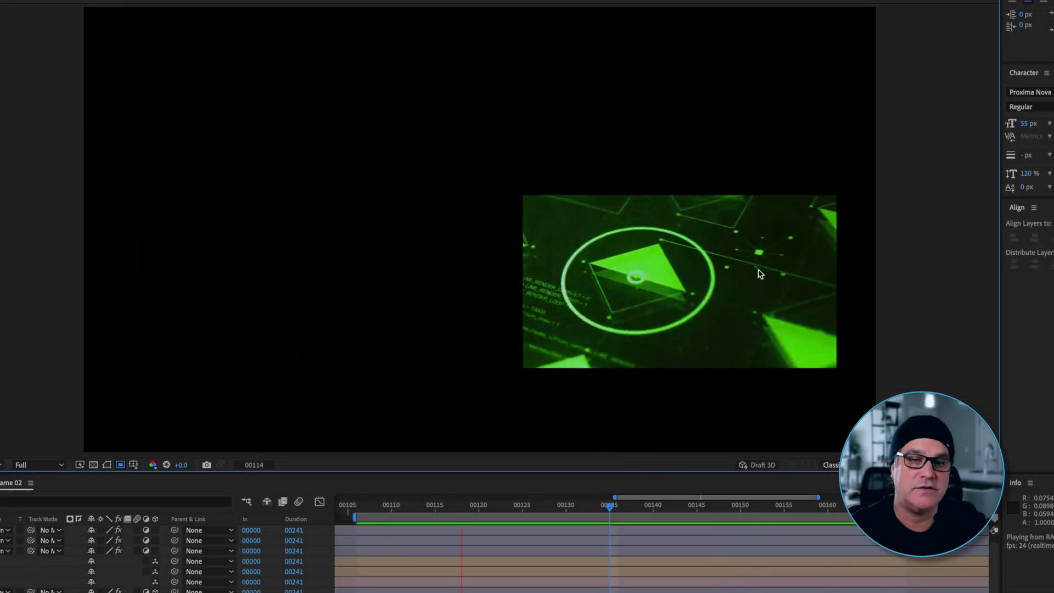
{"action": "left_click_drag", "start_coordinate": [647, 504], "coordinate": [611, 509]}
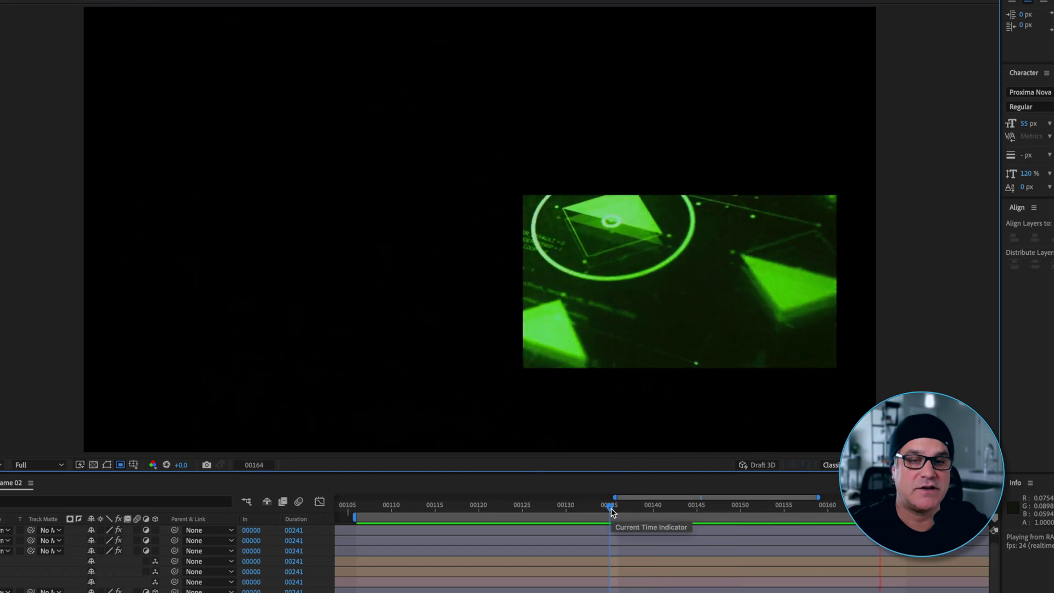
Stop playback and switch off Toggle Region of Interest to show the full triangle grid.
{"action": "key", "text": "space"}
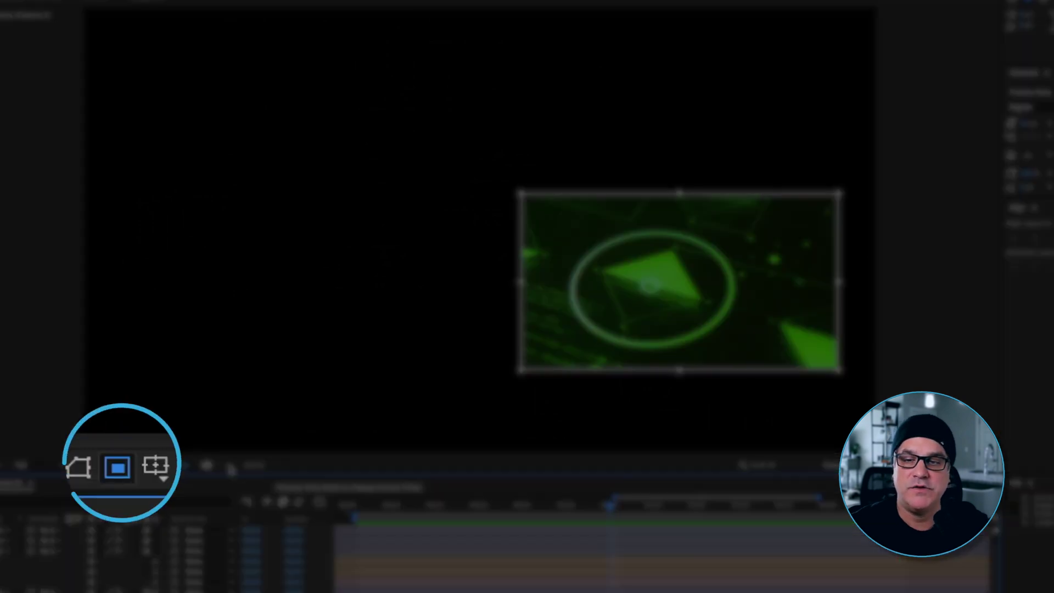
{"action": "left_click", "coordinate": [116, 467]}
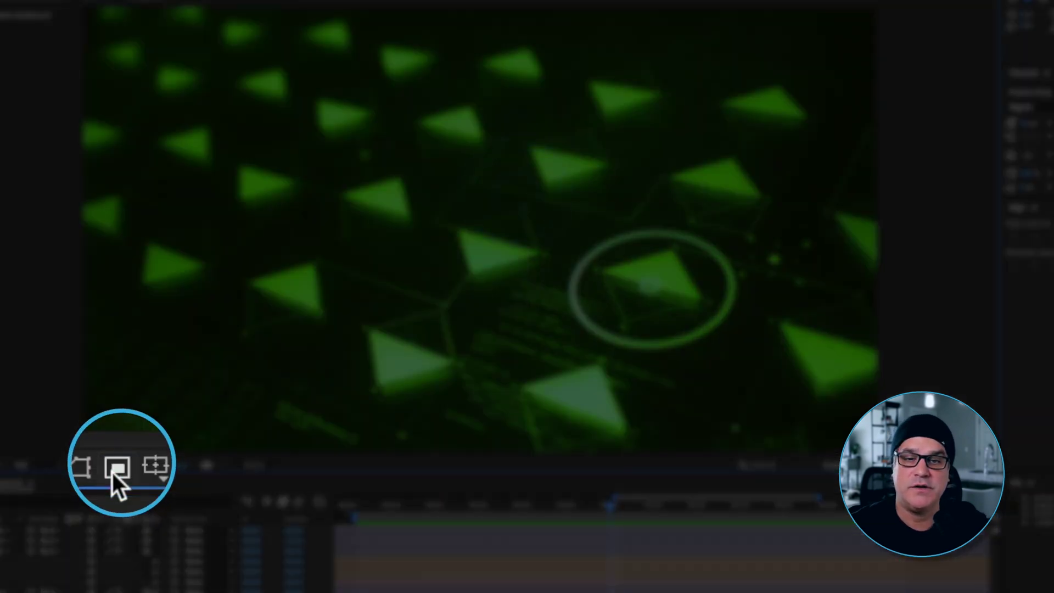